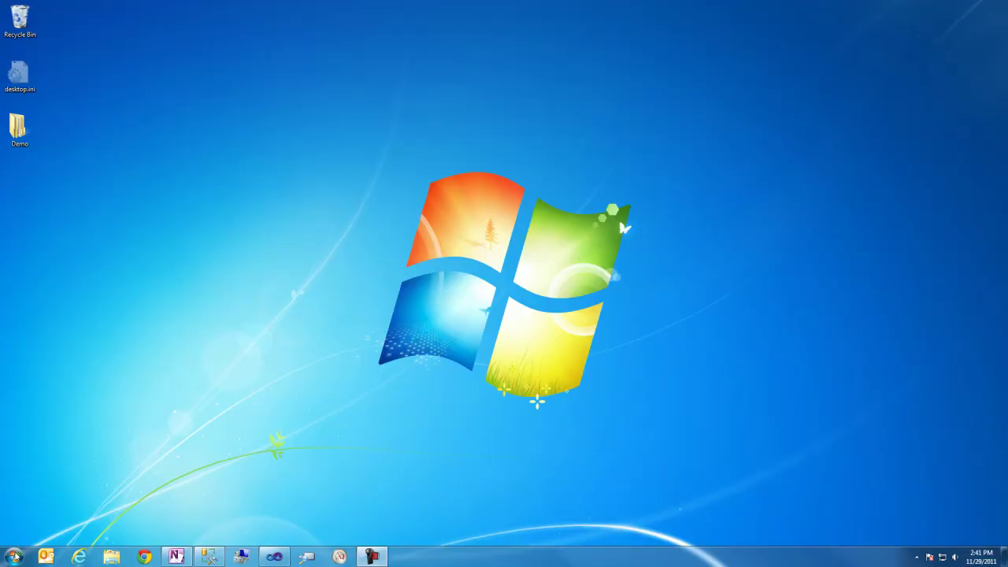
Launch YourSite Explorer from the Start menu and show the Mitel 3300 media server's details.
{"action": "left_click", "coordinate": [16, 557]}
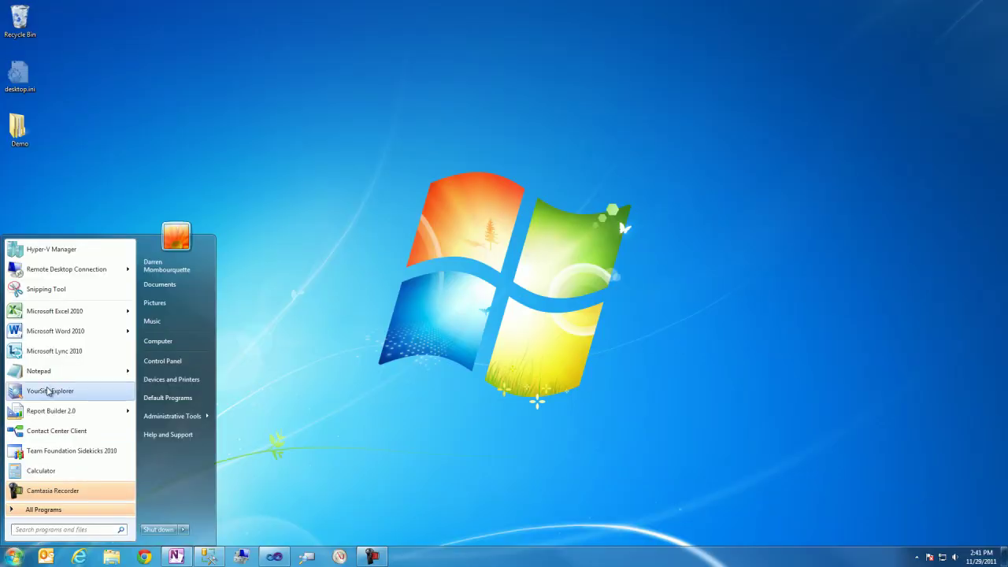
{"action": "left_click", "coordinate": [50, 389]}
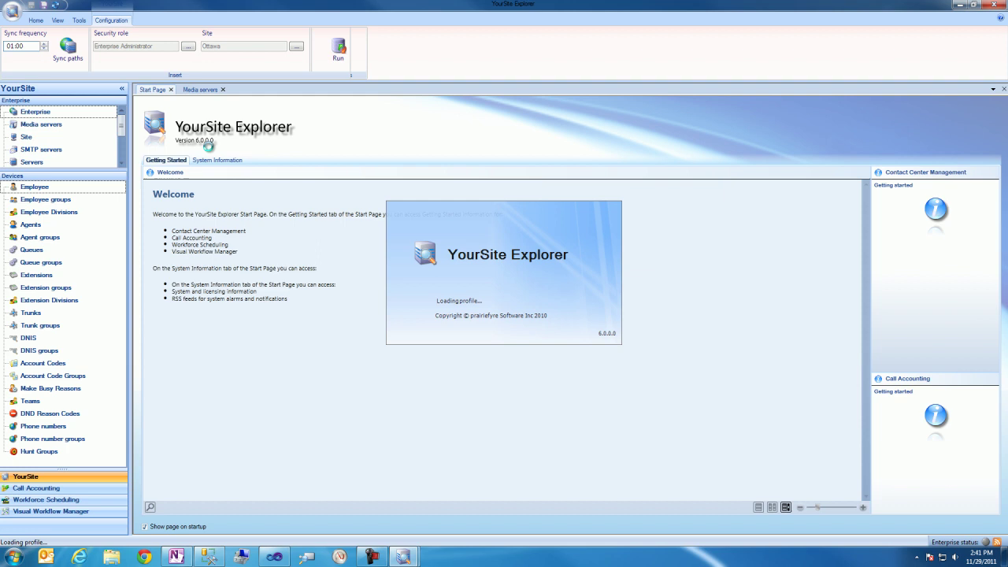
{"action": "left_click", "coordinate": [201, 89]}
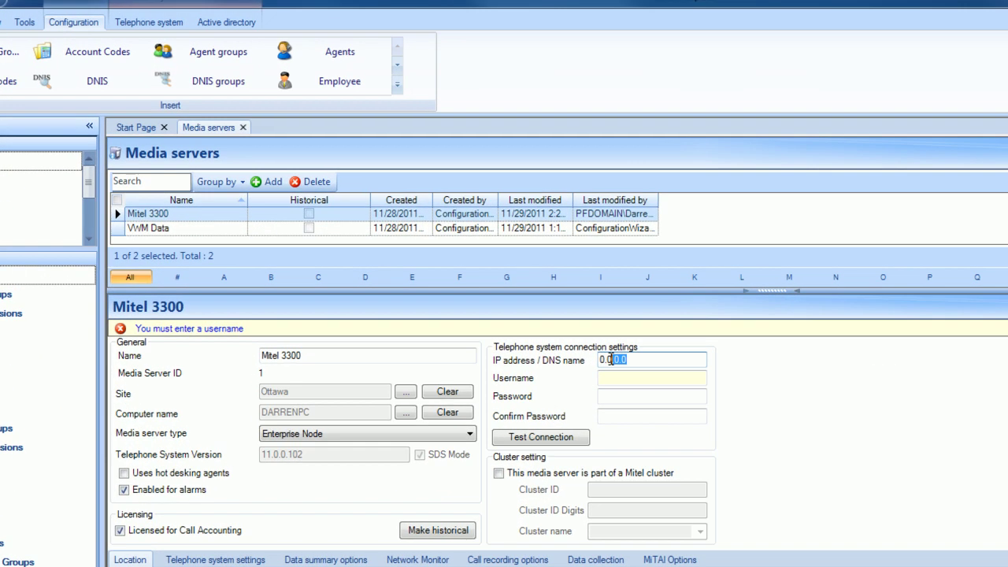
Set the Mitel 3300 IP to 10.1.16.165 with the login username and password, then test the connection.
{"action": "left_click", "coordinate": [454, 242]}
{"action": "type", "text": "10"}
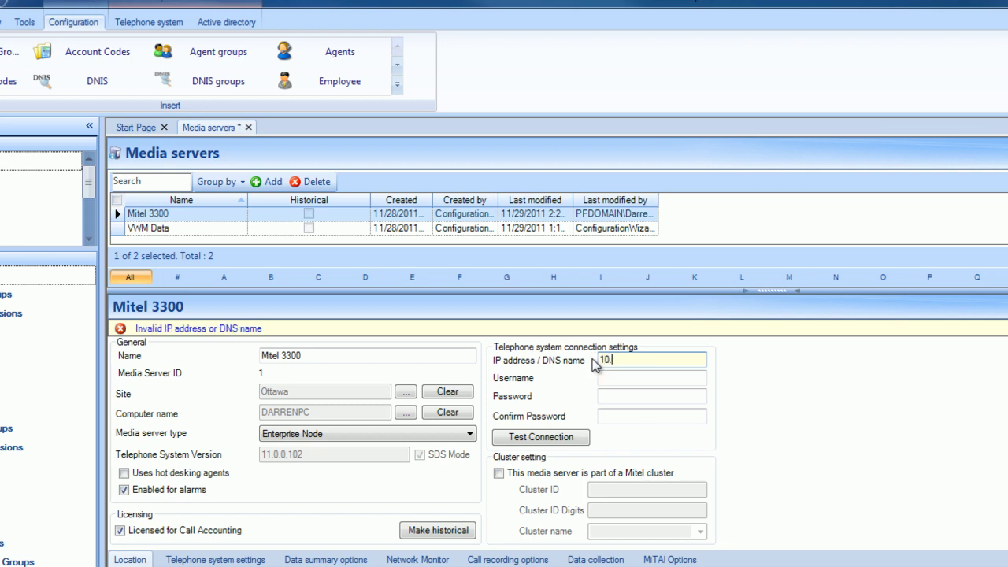
{"action": "type", "text": ".1.16.165"}
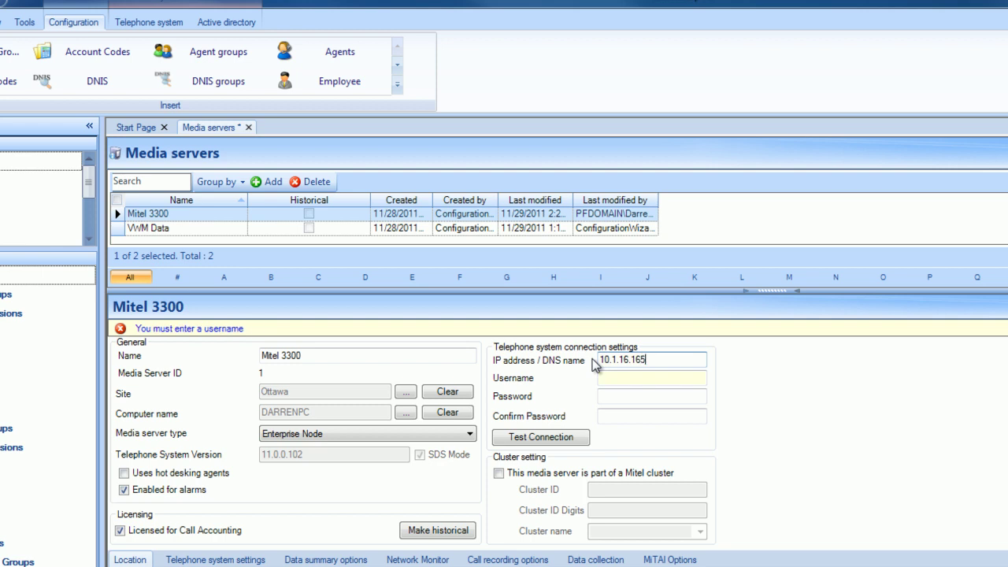
{"action": "left_click", "coordinate": [611, 376]}
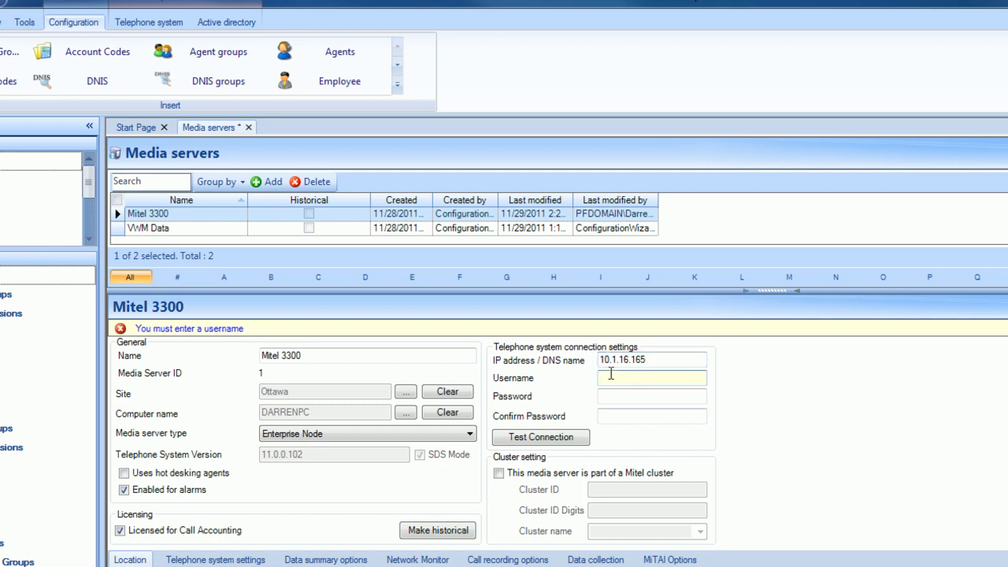
{"action": "type", "text": "system"}
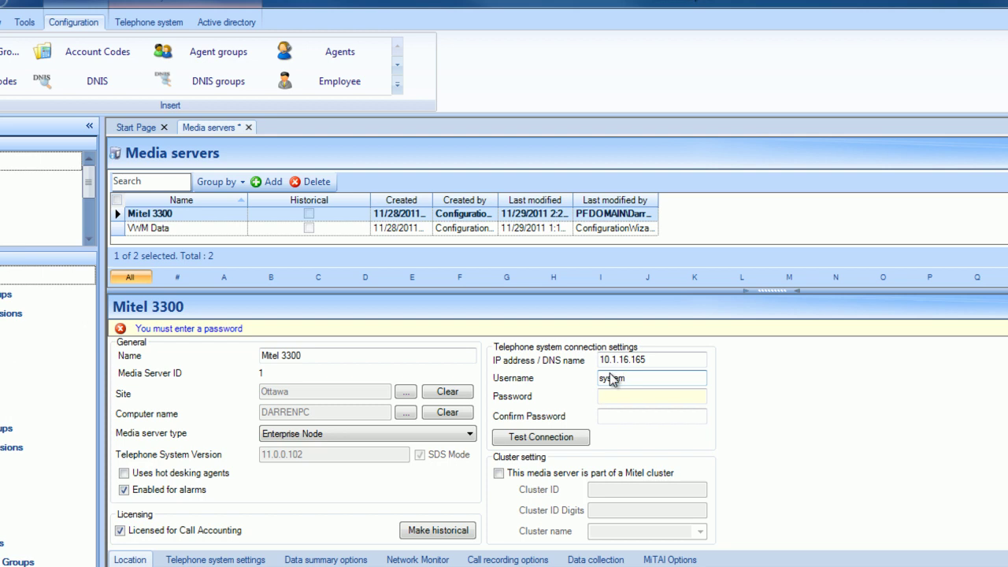
{"action": "key", "text": "Tab"}
{"action": "type", "text": "•••••••"}
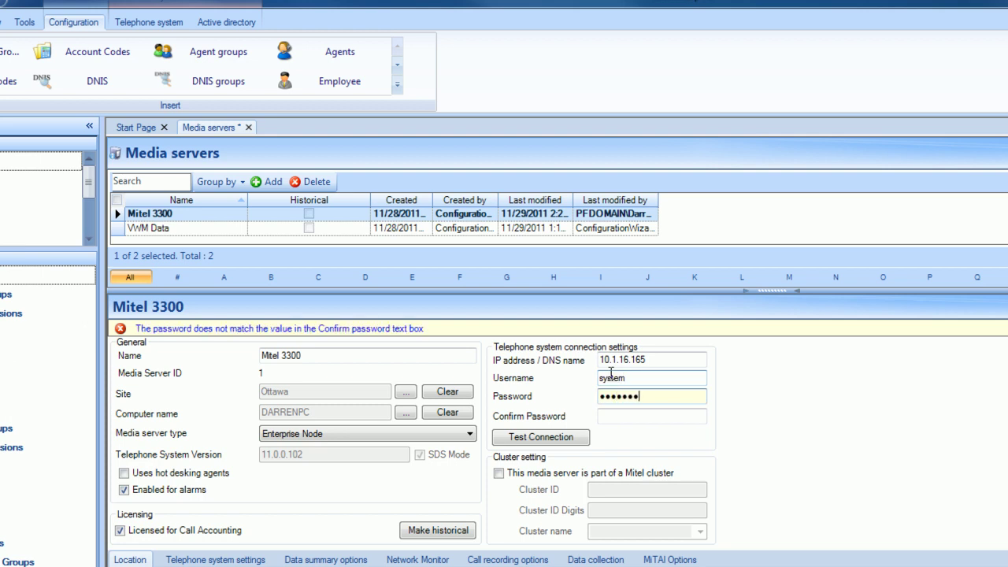
{"action": "key", "text": "Tab"}
{"action": "type", "text": "••••"}
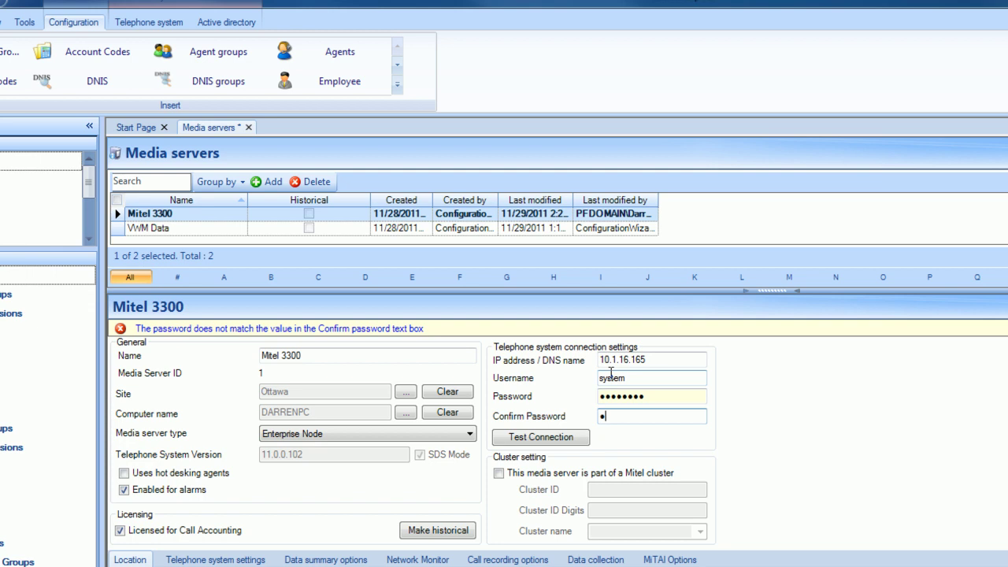
{"action": "type", "text": "••••"}
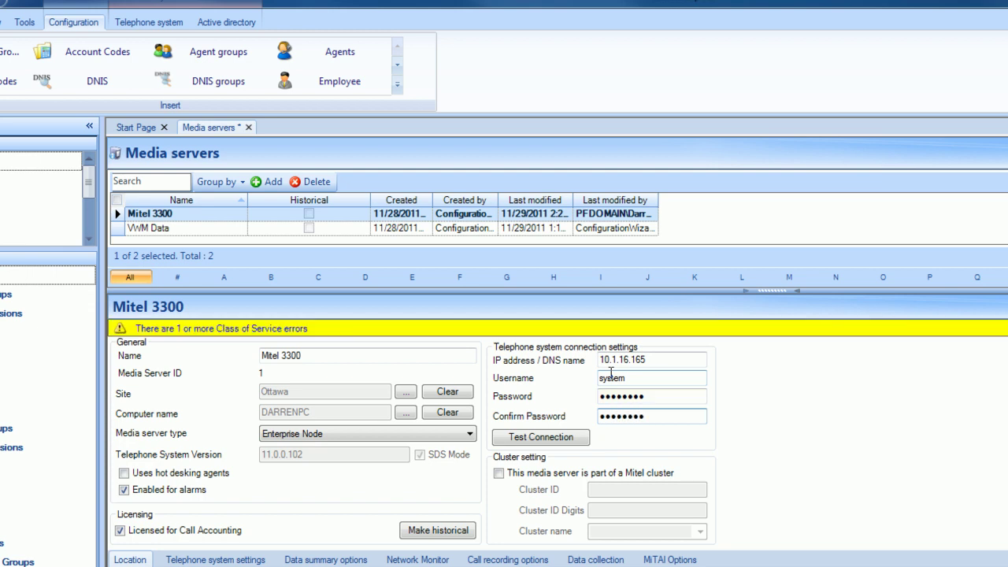
{"action": "left_click", "coordinate": [567, 438]}
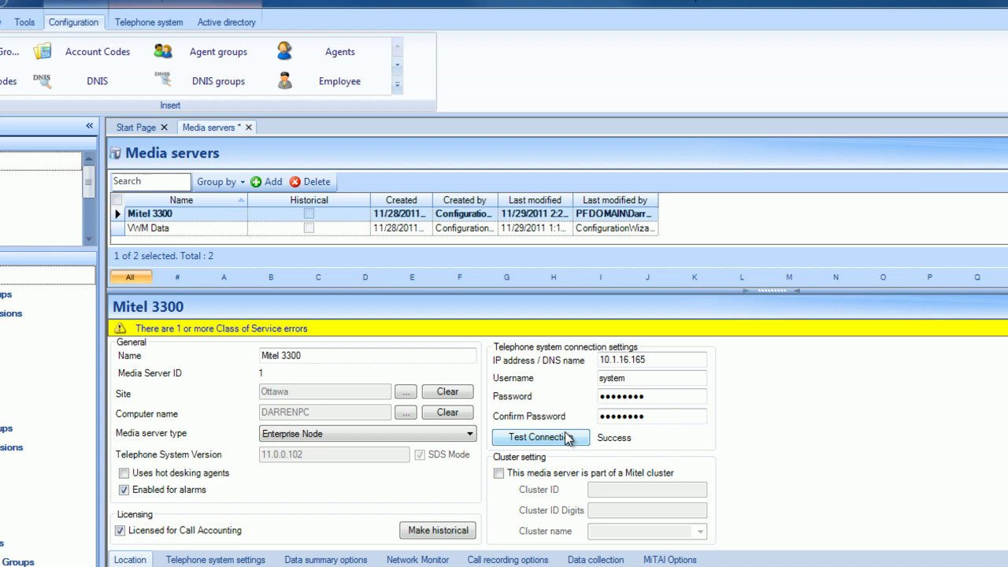
Save the Mitel 3300 connection and run a telephone system settings synchronization.
{"action": "key", "text": "ctrl+s"}
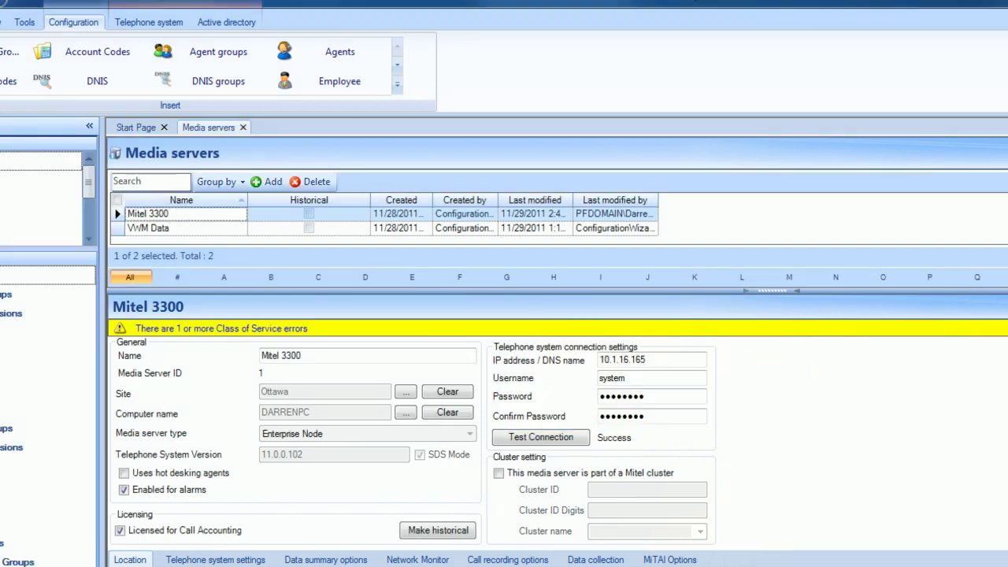
{"action": "left_click", "coordinate": [122, 23]}
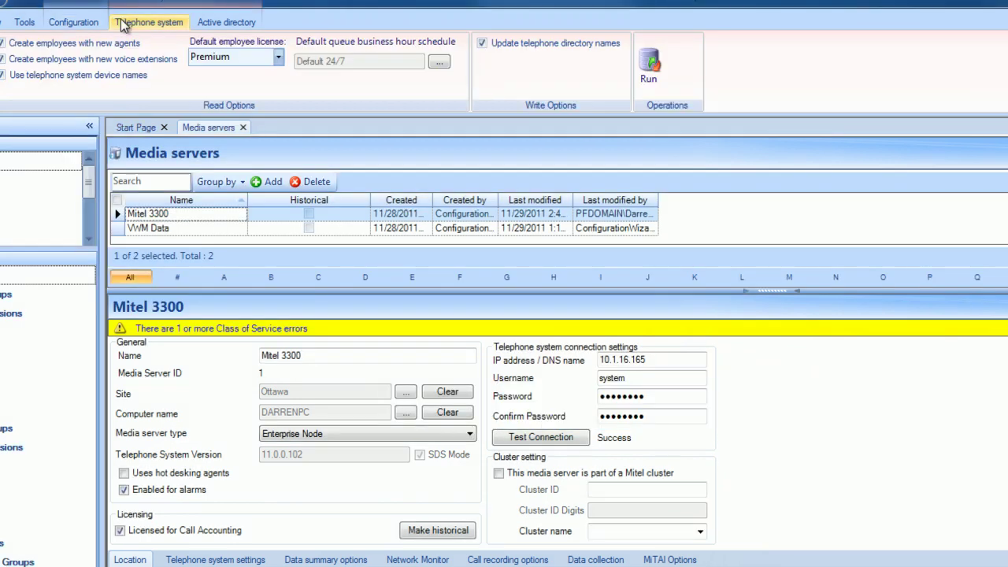
{"action": "left_click", "coordinate": [647, 75]}
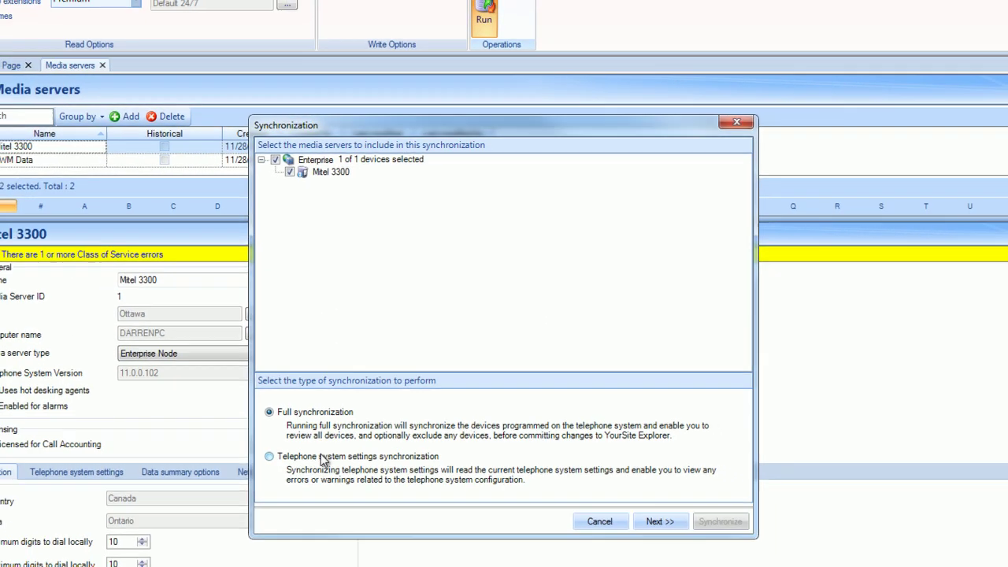
{"action": "left_click", "coordinate": [315, 472]}
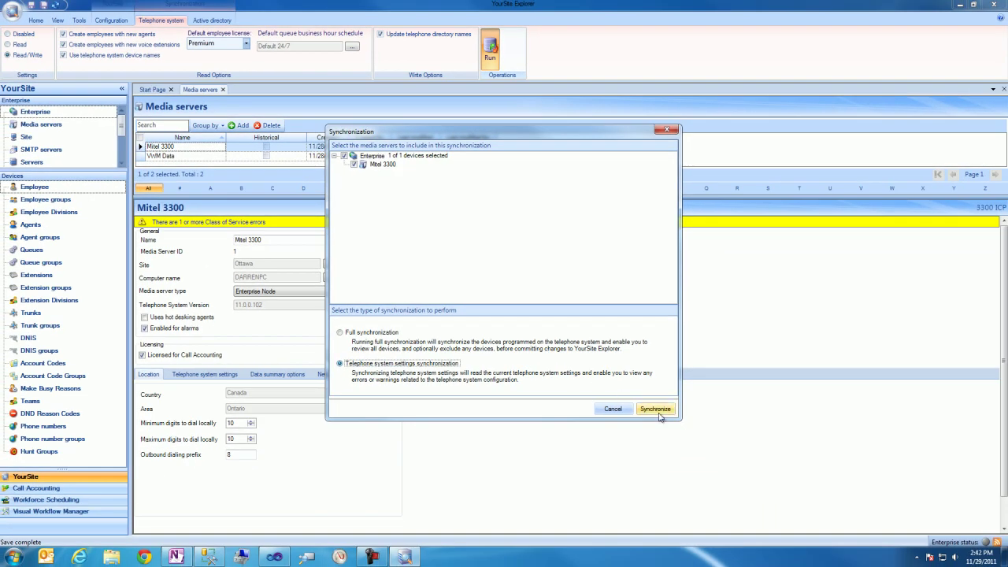
{"action": "left_click", "coordinate": [657, 410]}
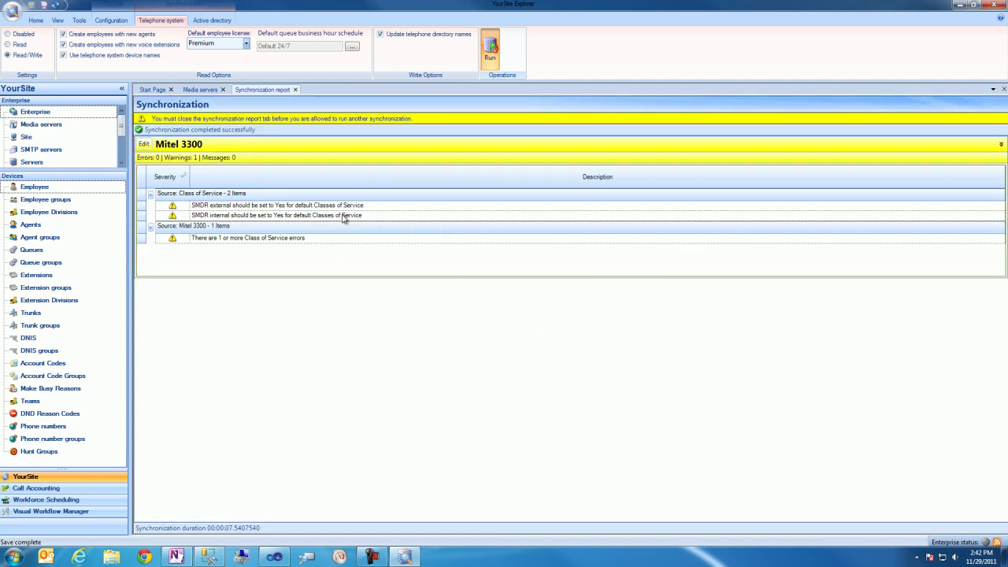
Set SMDR external and internal to Yes for the Messaging port class of service and save.
{"action": "left_click", "coordinate": [295, 90]}
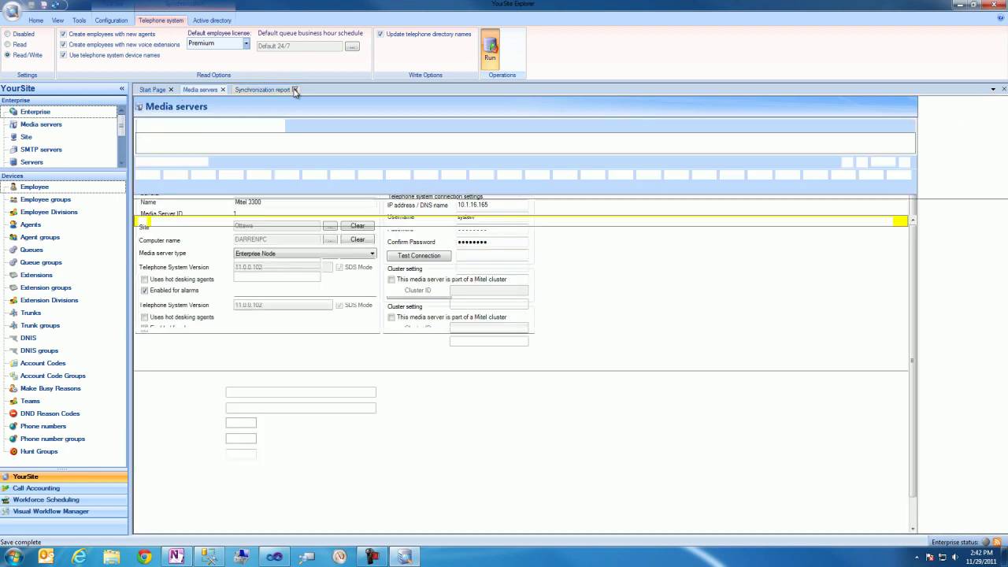
{"action": "left_click", "coordinate": [205, 374]}
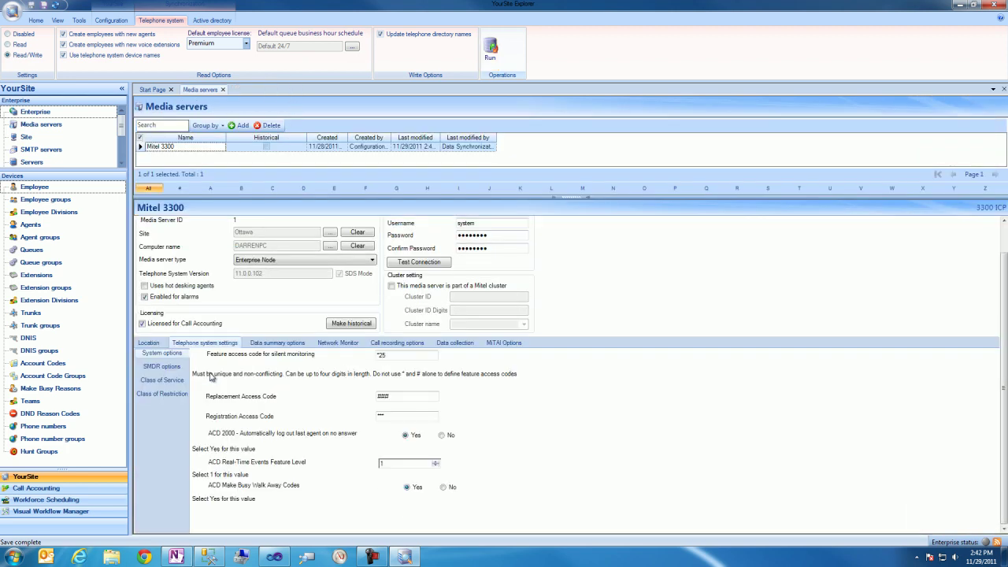
{"action": "left_click", "coordinate": [179, 382]}
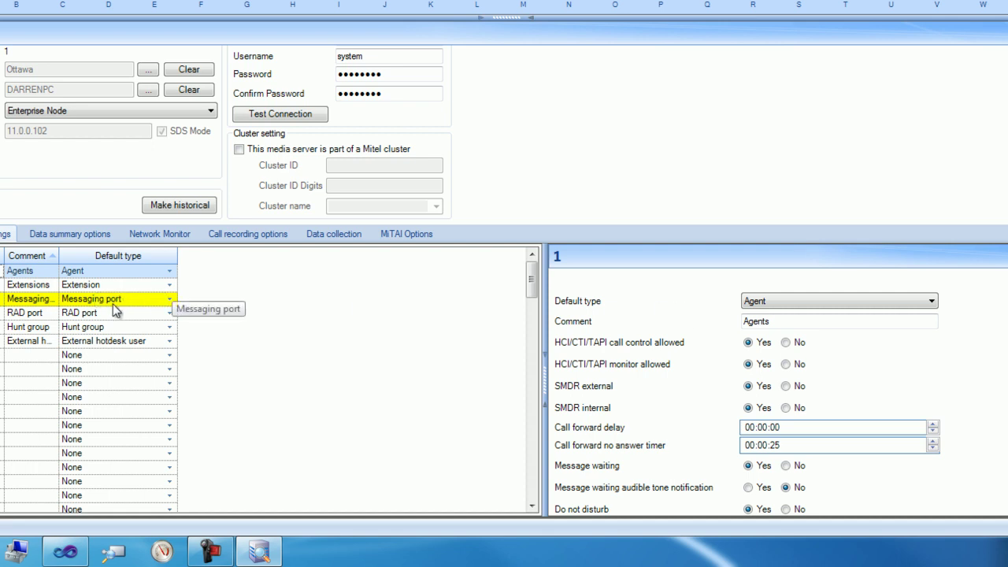
{"action": "left_click", "coordinate": [155, 300]}
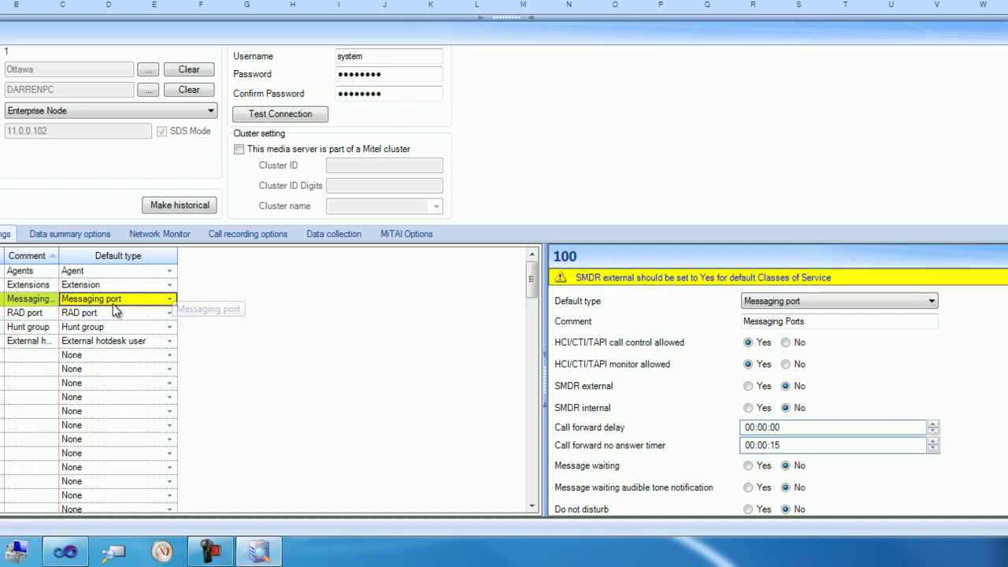
{"action": "left_click", "coordinate": [752, 386]}
{"action": "left_click", "coordinate": [748, 408]}
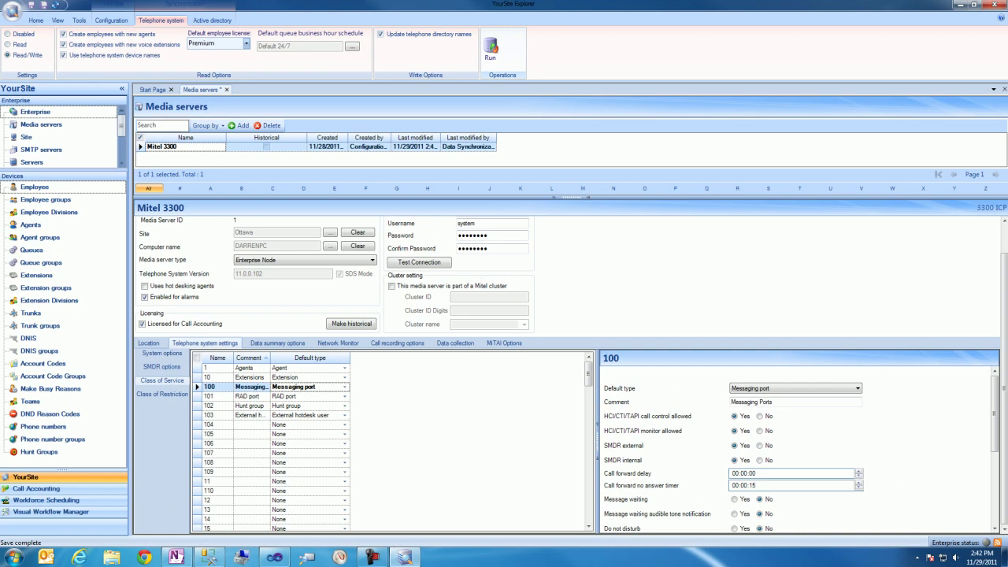
{"action": "left_click_drag", "start_coordinate": [1002, 272], "coordinate": [1005, 235]}
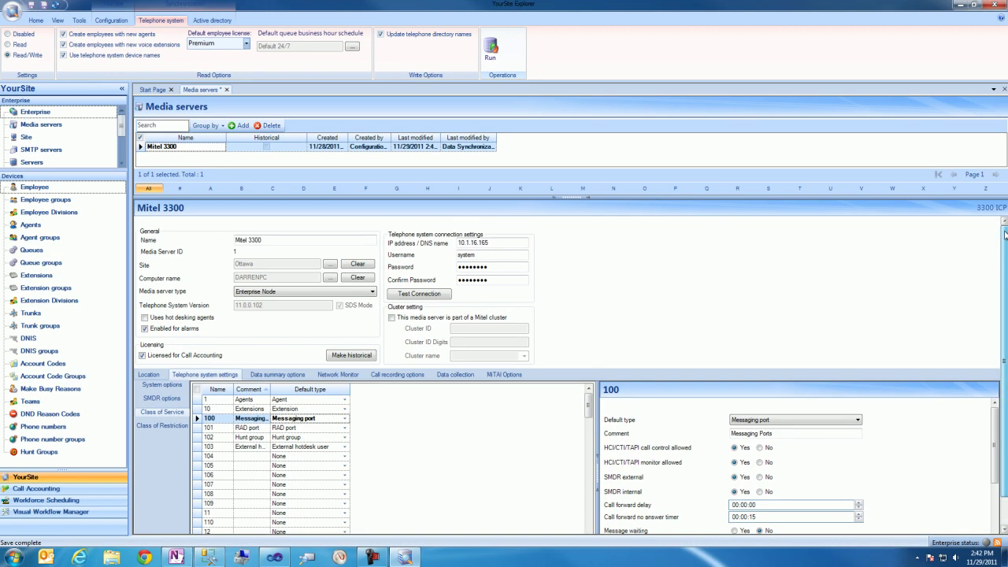
{"action": "left_click", "coordinate": [33, 7]}
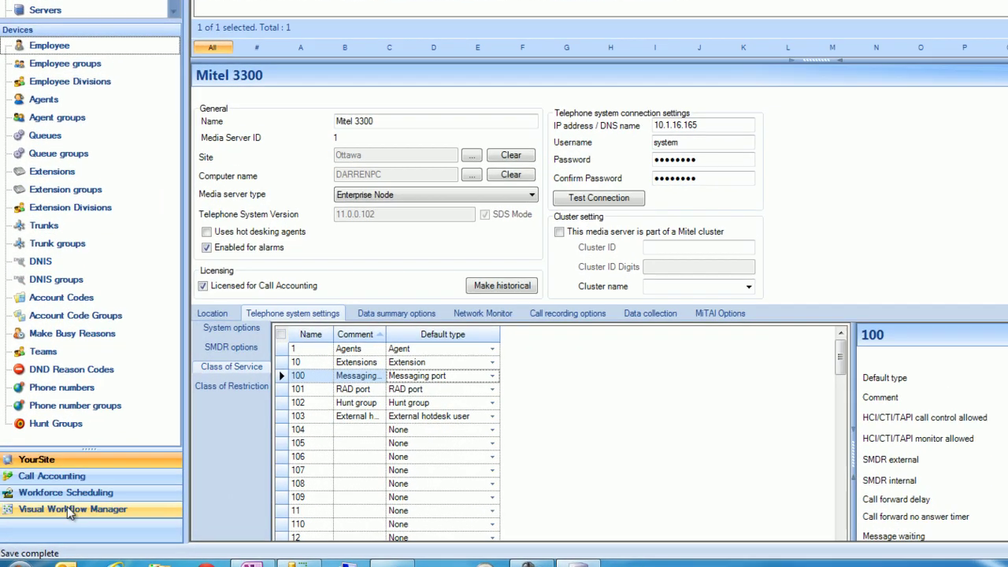
Add a new extension named 'Inbound Port 1000' with number 1000 in Visual Workflow Manager.
{"action": "left_click", "coordinate": [70, 509]}
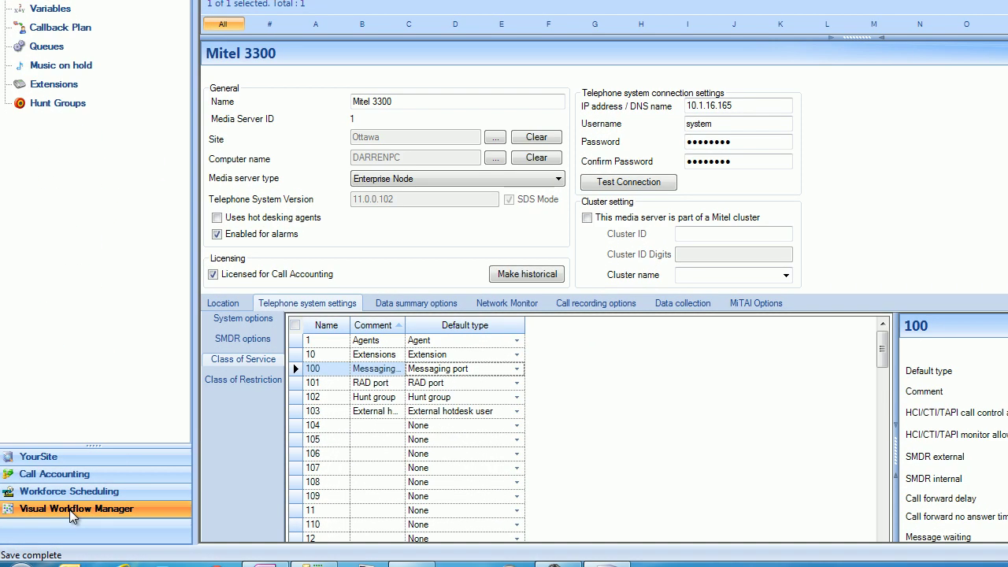
{"action": "left_click", "coordinate": [70, 87]}
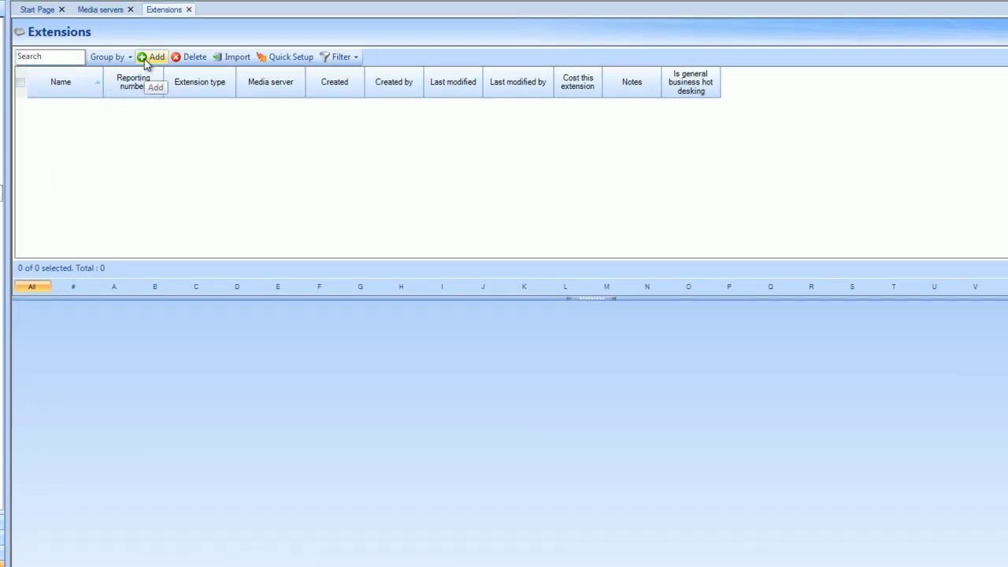
{"action": "left_click", "coordinate": [145, 63]}
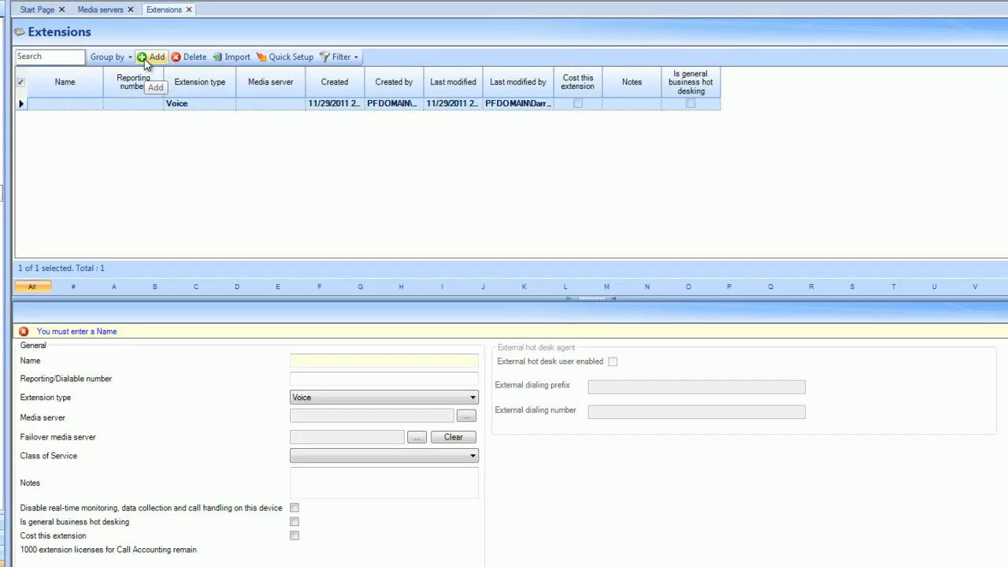
{"action": "left_click", "coordinate": [319, 362]}
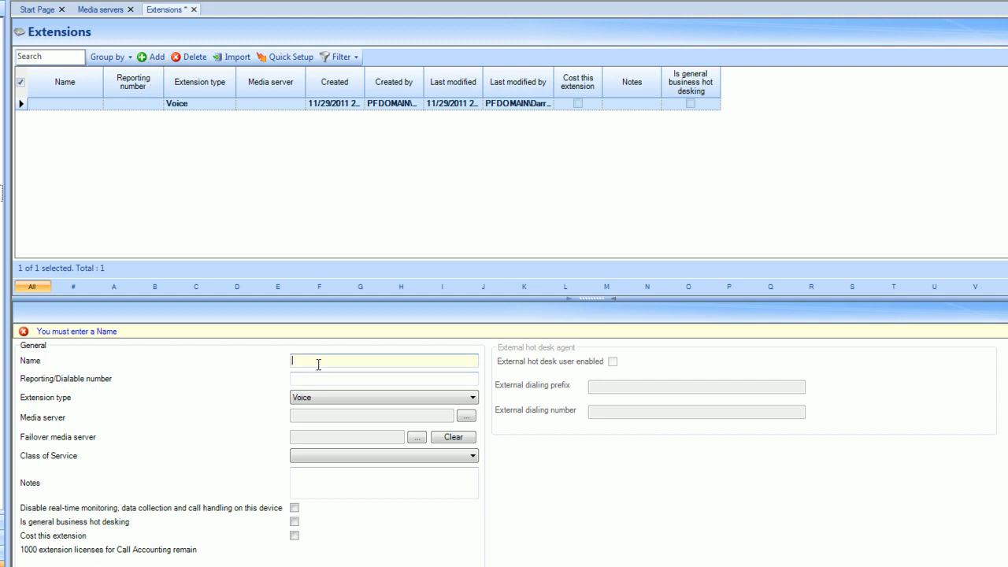
{"action": "type", "text": "I"}
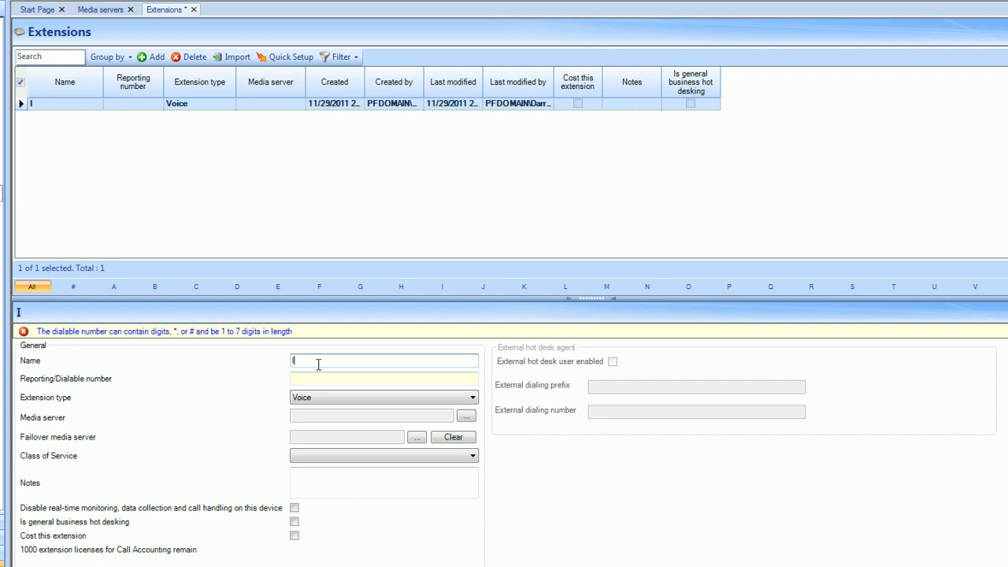
{"action": "type", "text": "nbound Por"}
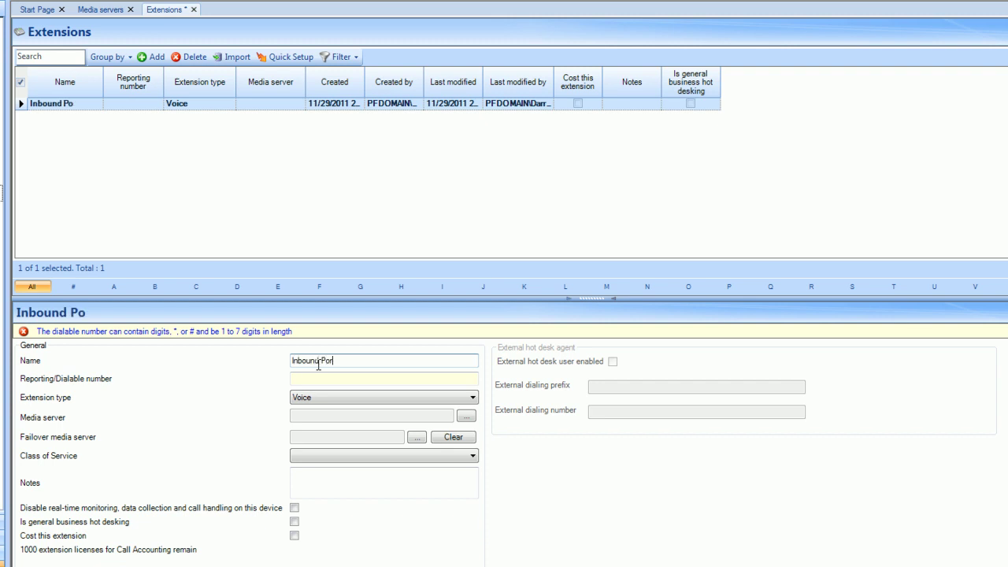
{"action": "type", "text": "t 1000"}
{"action": "left_click", "coordinate": [309, 376]}
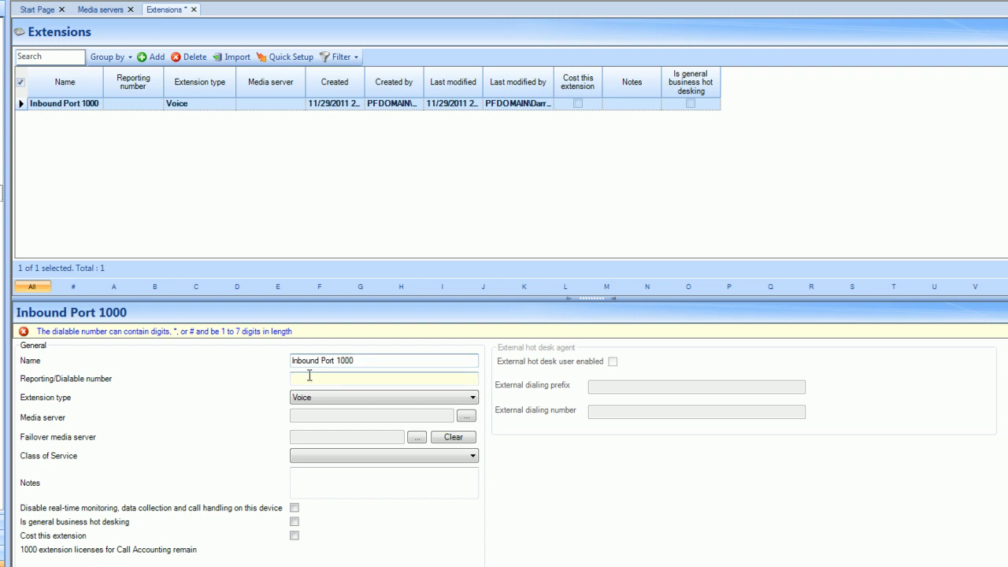
{"action": "type", "text": "1000"}
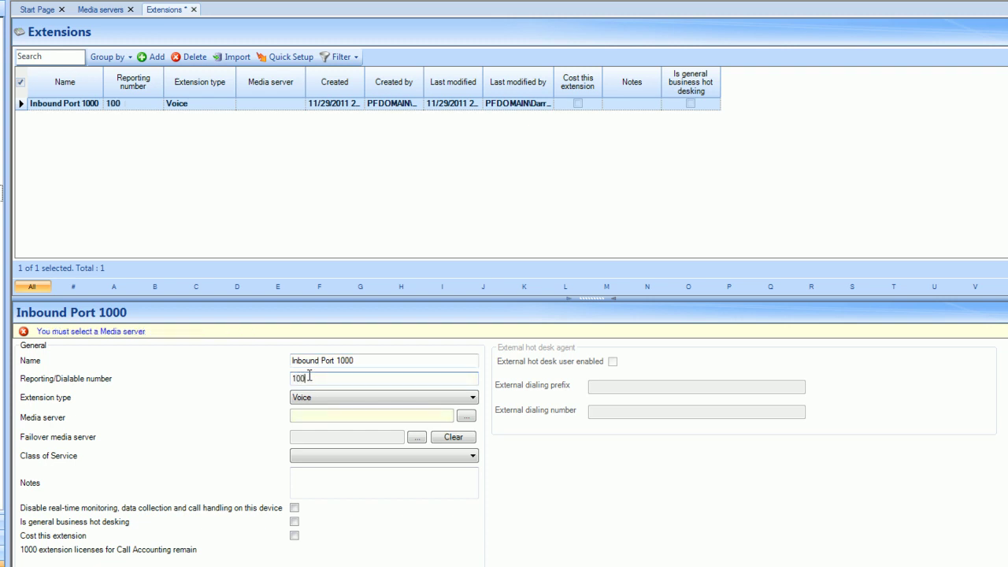
Make it a trusted Messaging port 5020 IP on the Mitel 3300 and save it.
{"action": "left_click", "coordinate": [314, 400]}
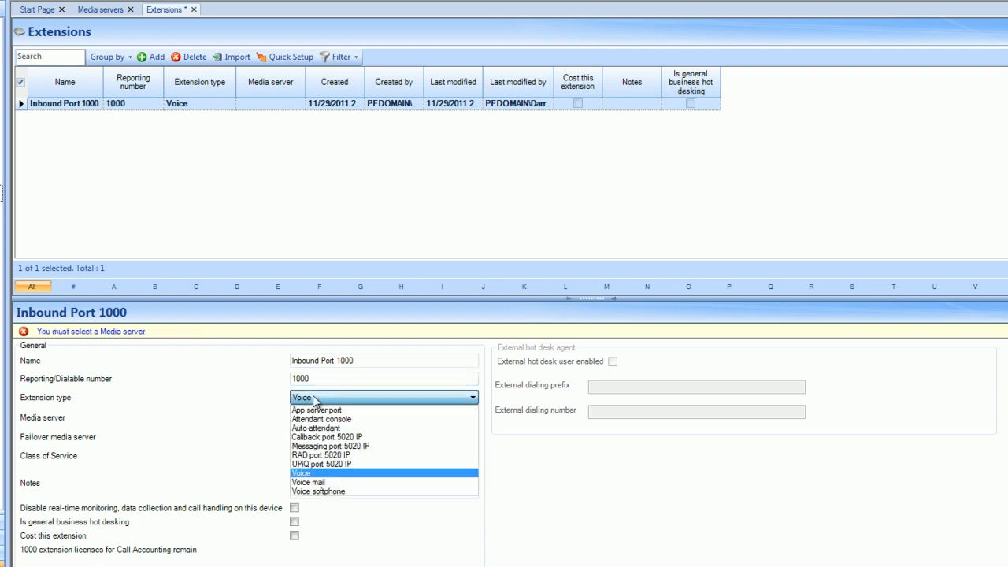
{"action": "left_click", "coordinate": [339, 445]}
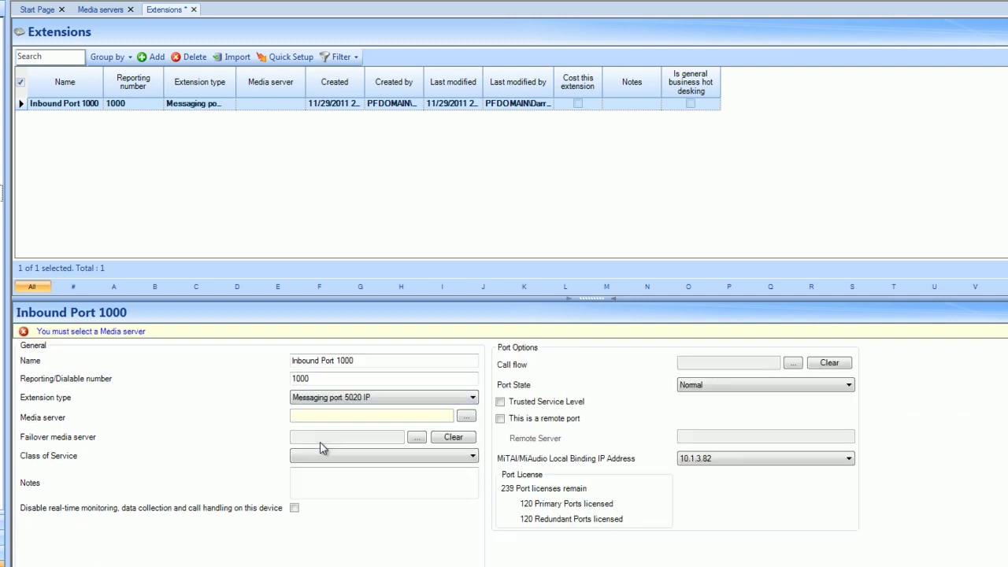
{"action": "left_click", "coordinate": [466, 416]}
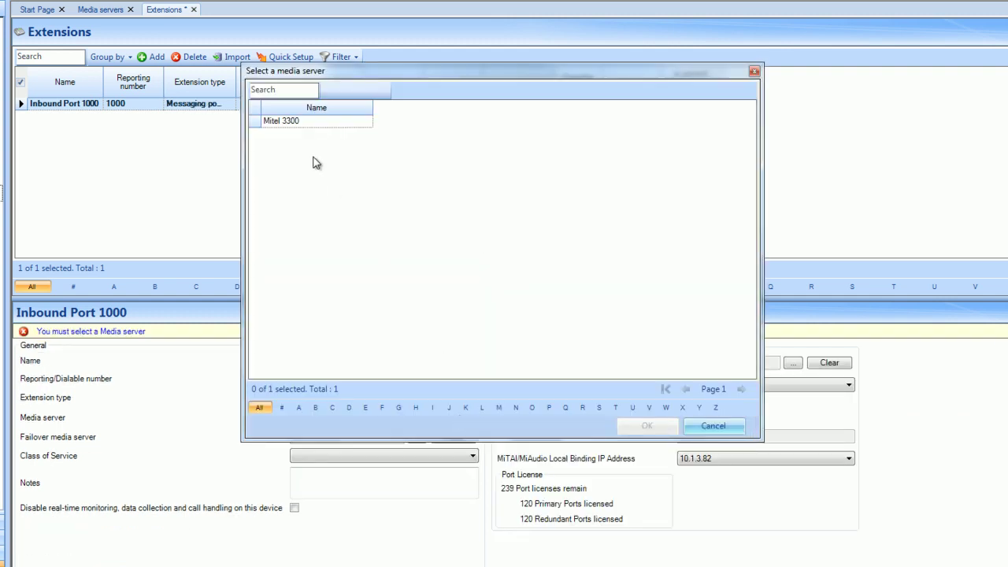
{"action": "left_click", "coordinate": [304, 125]}
{"action": "left_click", "coordinate": [647, 426]}
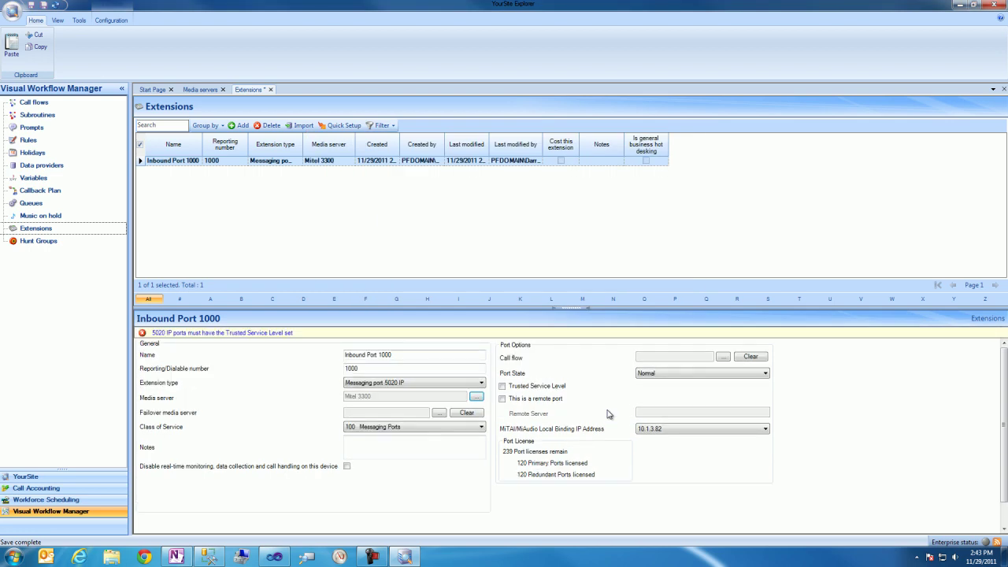
{"action": "left_click", "coordinate": [537, 386]}
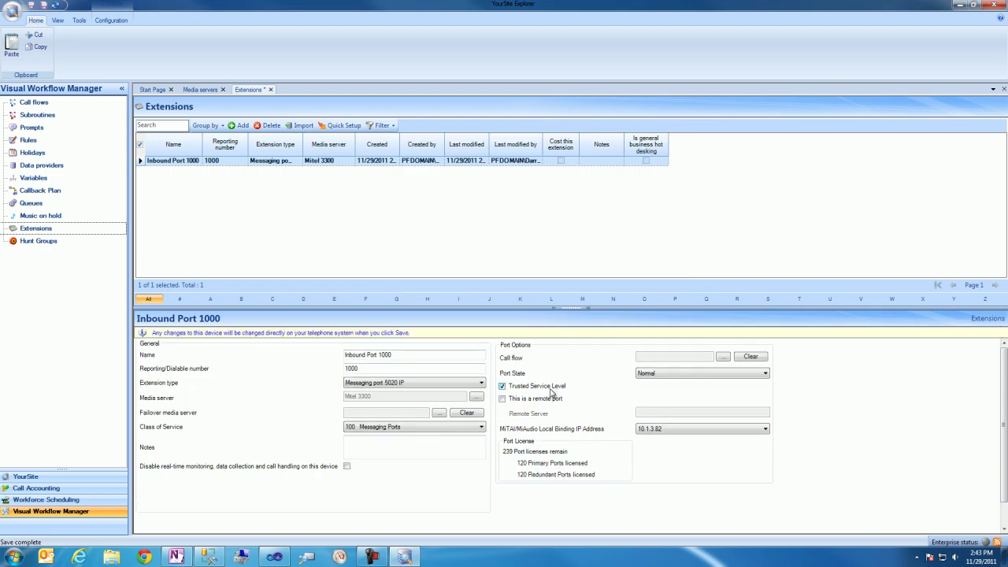
{"action": "left_click", "coordinate": [31, 5]}
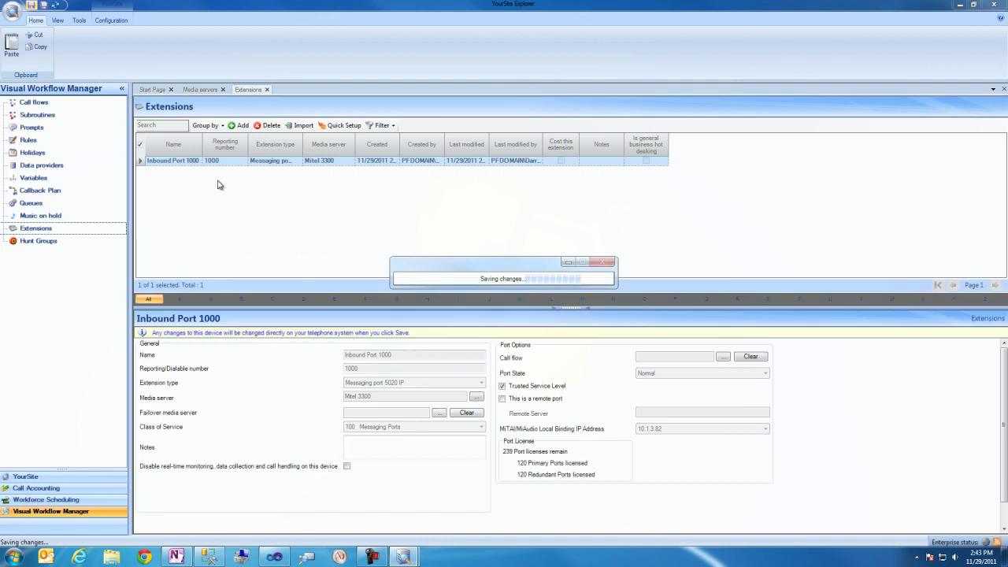
Add a new hunt group named 'Inbound 2000' with dialable number 2000.
{"action": "left_click", "coordinate": [49, 242]}
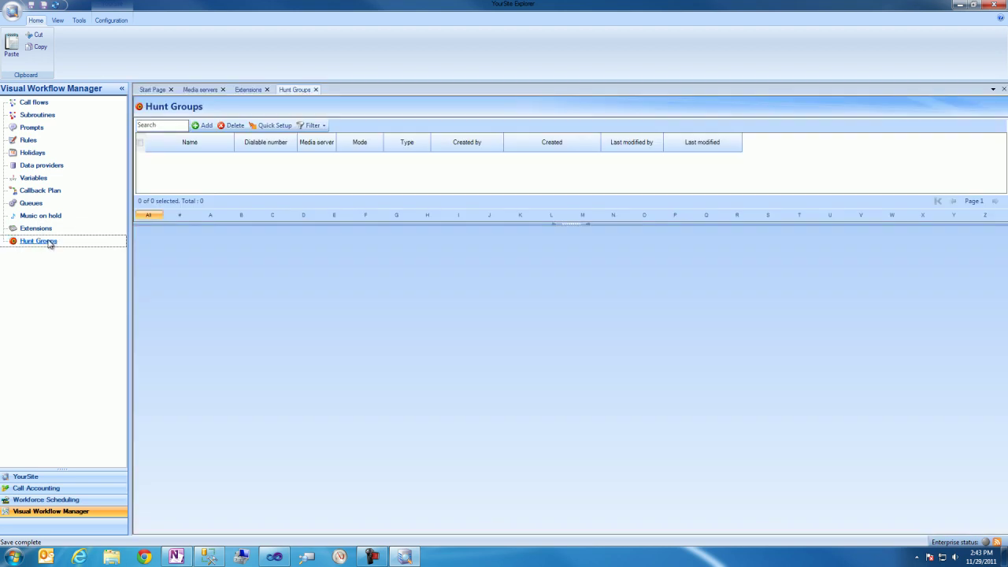
{"action": "left_click", "coordinate": [199, 125]}
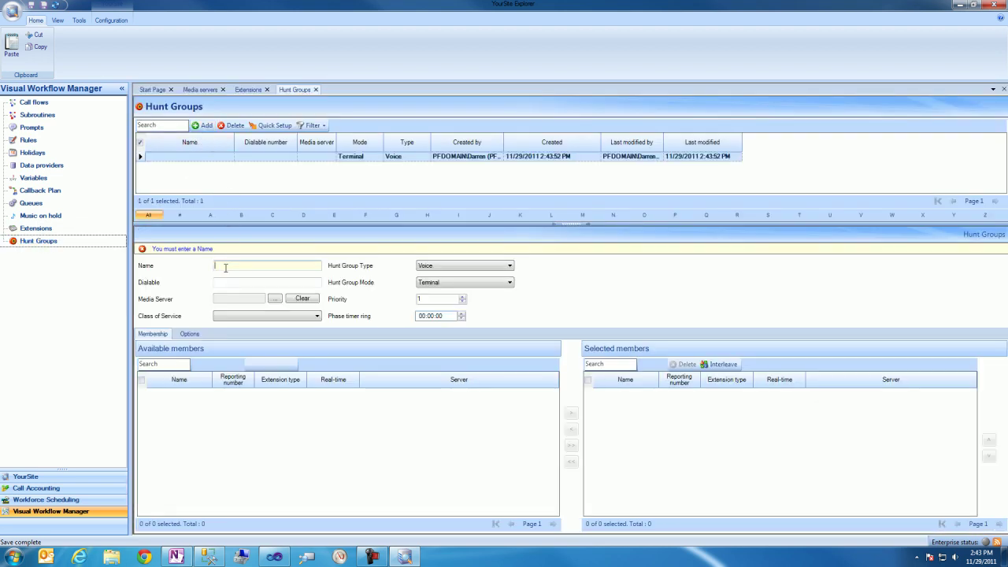
{"action": "left_click", "coordinate": [226, 267]}
{"action": "type", "text": "Inbound"}
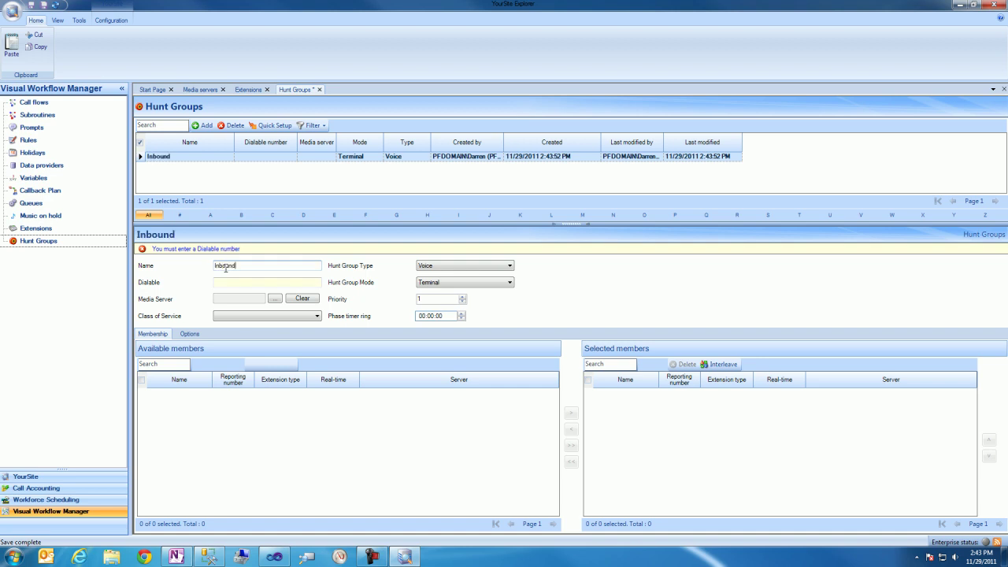
{"action": "type", "text": " 2000"}
{"action": "left_click", "coordinate": [226, 282]}
{"action": "type", "text": "2000"}
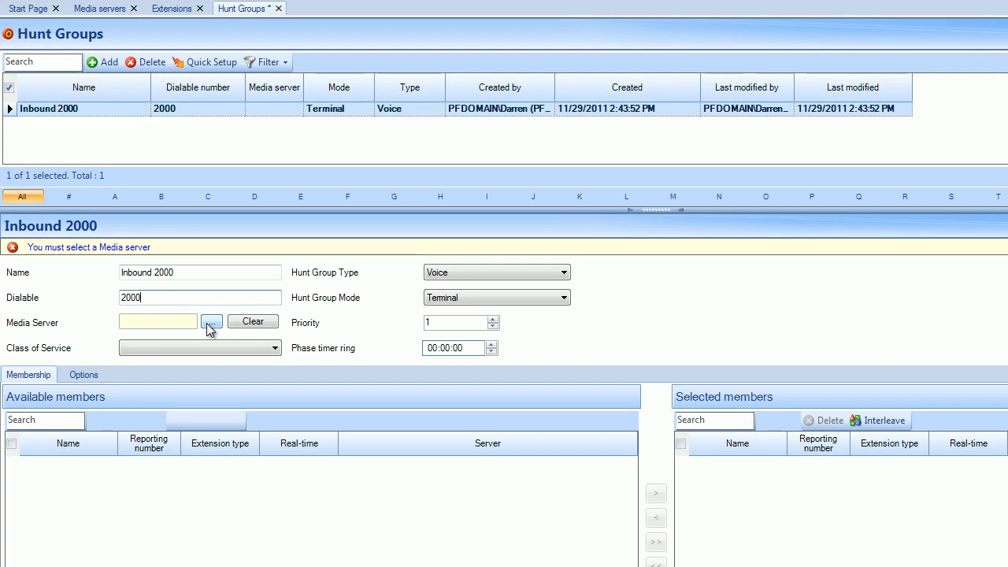
Assign the Mitel 3300 media server, add member Inbound Port 1000, and save the hunt group.
{"action": "left_click", "coordinate": [274, 299]}
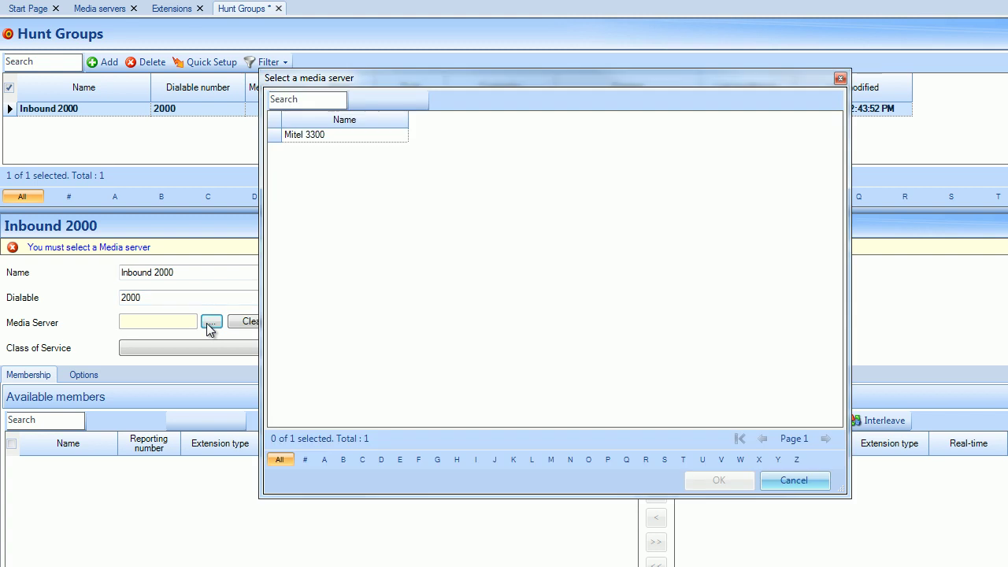
{"action": "left_click", "coordinate": [313, 136]}
{"action": "left_click", "coordinate": [719, 481]}
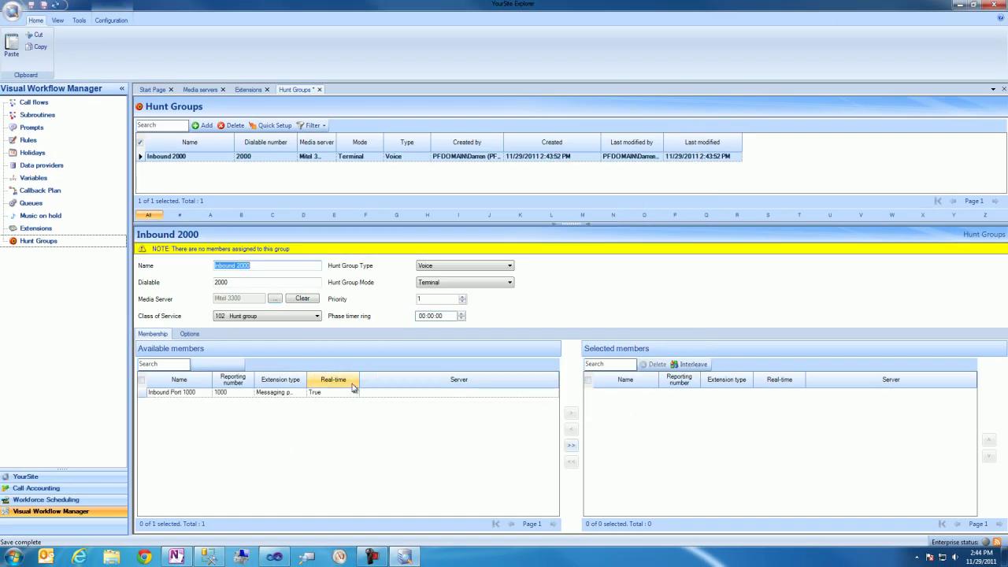
{"action": "left_click", "coordinate": [288, 393]}
{"action": "left_click", "coordinate": [571, 415]}
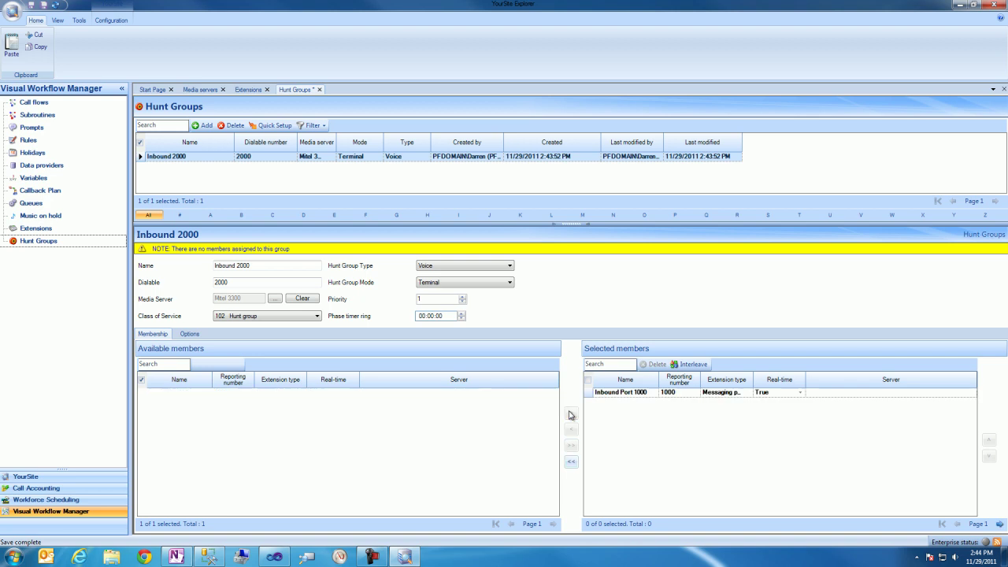
{"action": "left_click", "coordinate": [32, 5]}
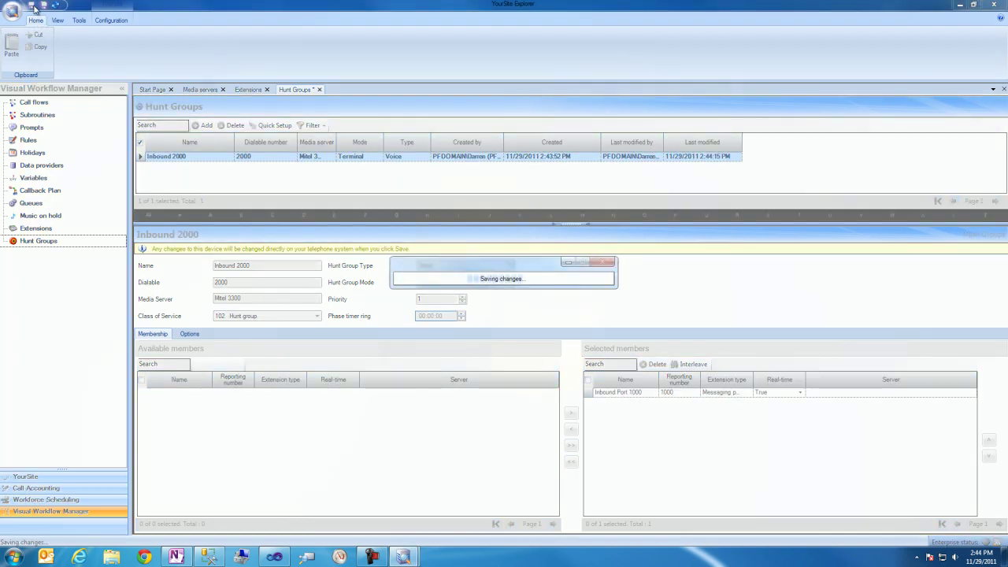